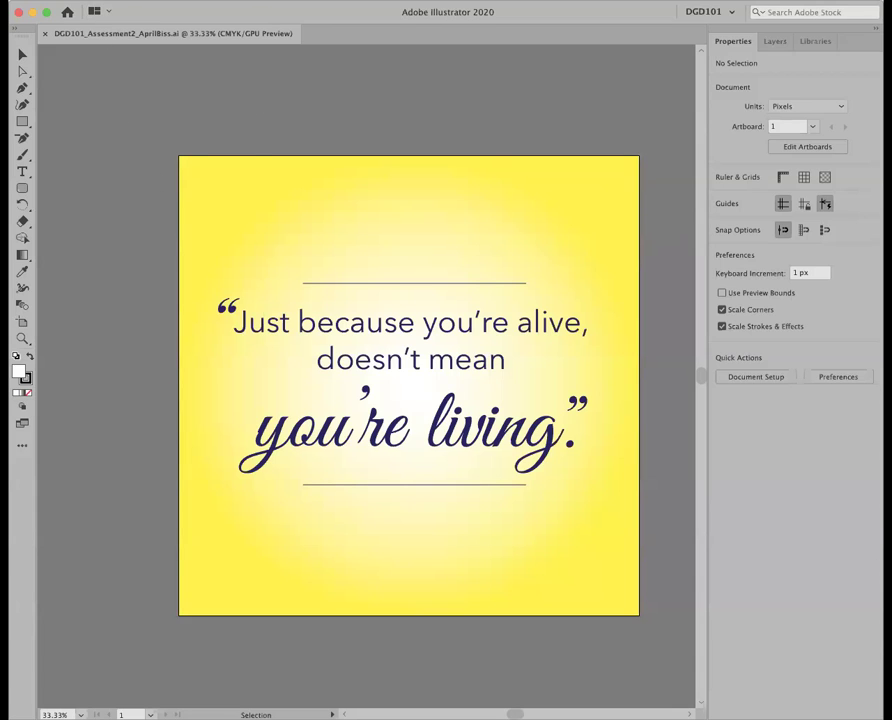
# - Set the document units to Pixels in Document Setup and open the artboard for editing
pyautogui.click(100, 0)
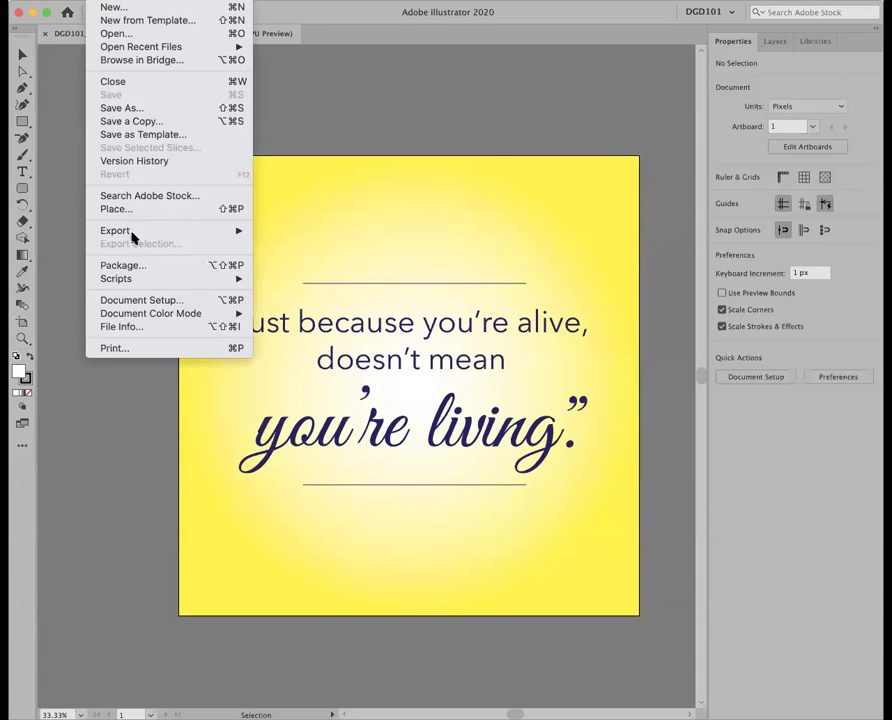
pyautogui.click(126, 302)
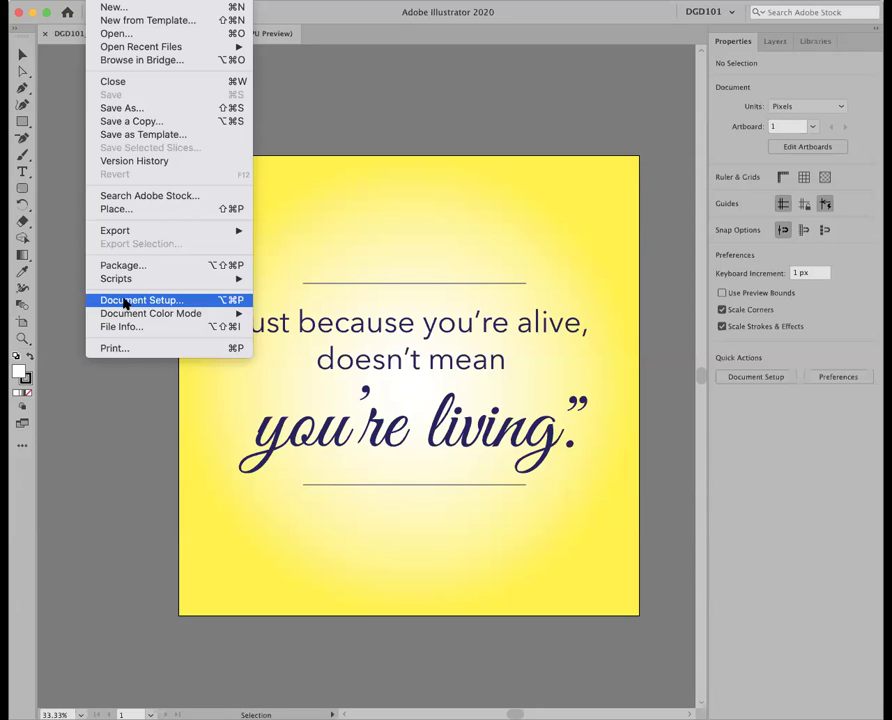
pyautogui.moveTo(420, 239); pyautogui.dragTo(219, 230)
pyautogui.click(181, 281)
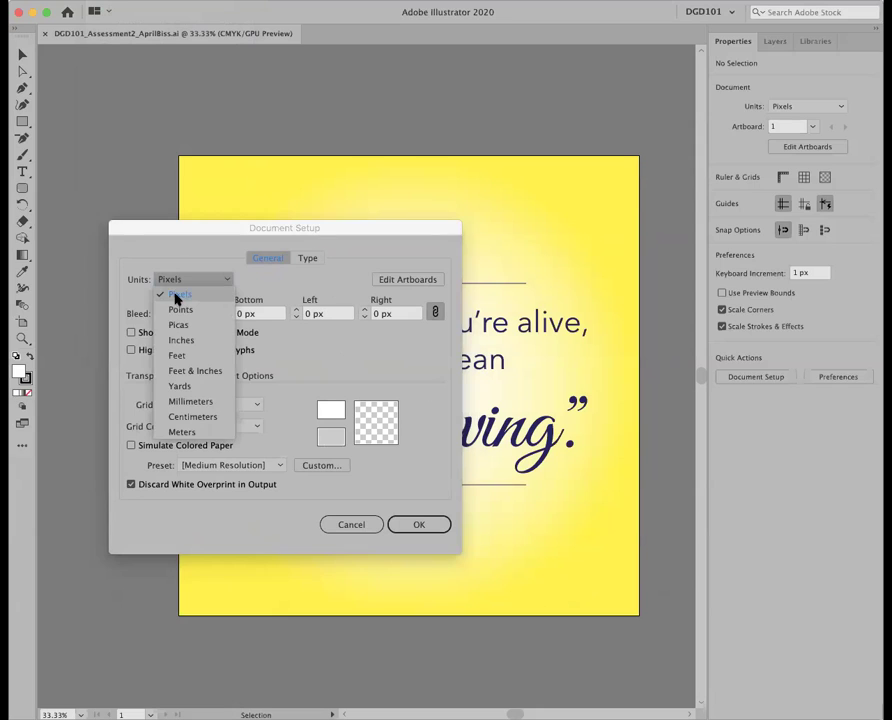
pyautogui.click(174, 296)
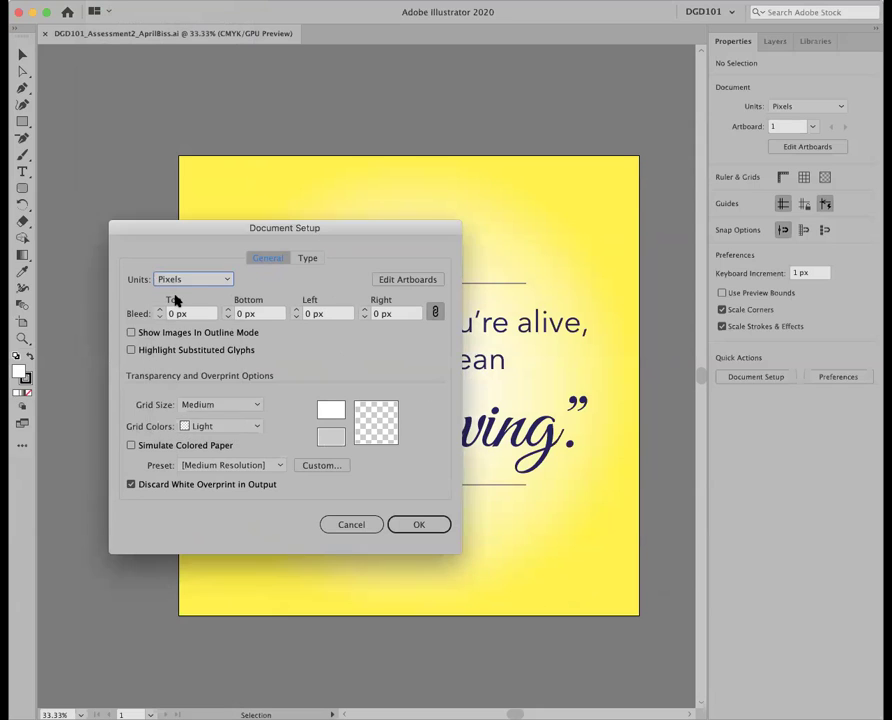
pyautogui.click(403, 281)
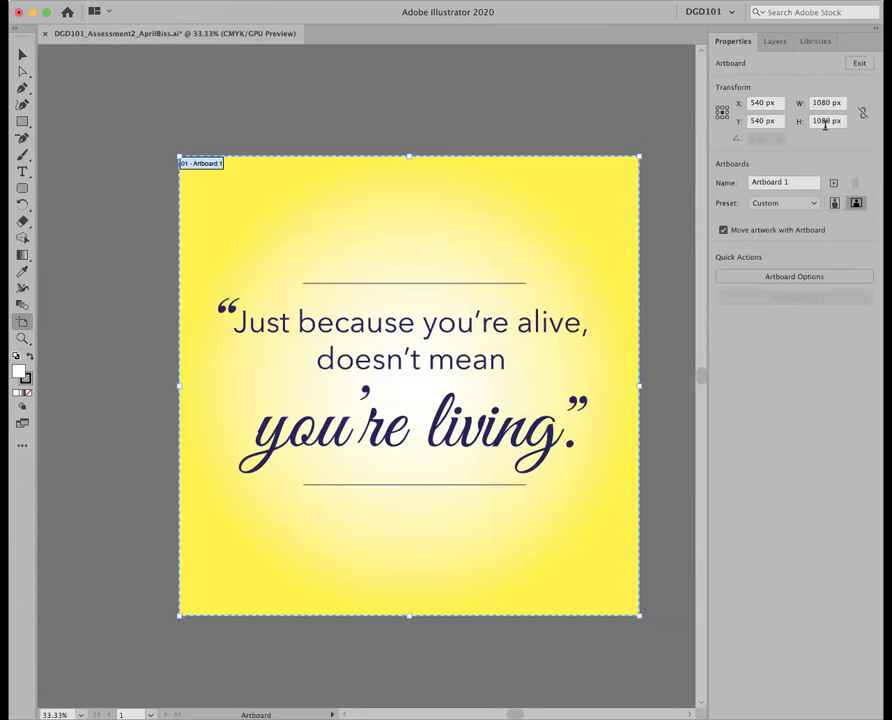
# - Examine the artboard's position, width and height values, then deselect the artboard
pyautogui.click(754, 103)
pyautogui.click(808, 103)
pyautogui.click(807, 121)
pyautogui.click(807, 102)
pyautogui.click(834, 120)
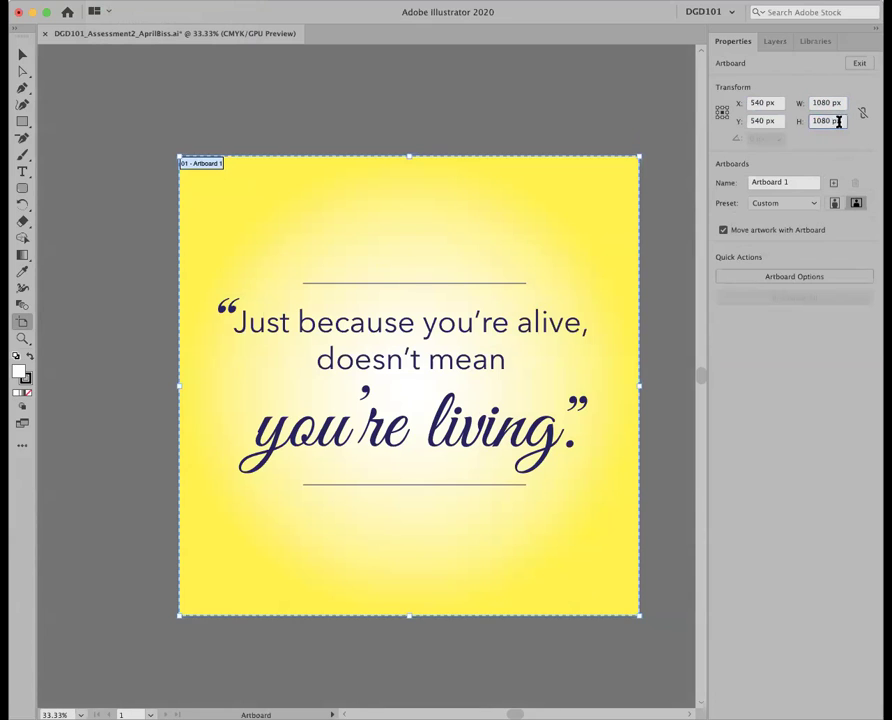
pyautogui.click(505, 116)
# - Review the unit choices in Document Setup, cancel without changes, and reselect the artboard
pyautogui.click(100, 0)
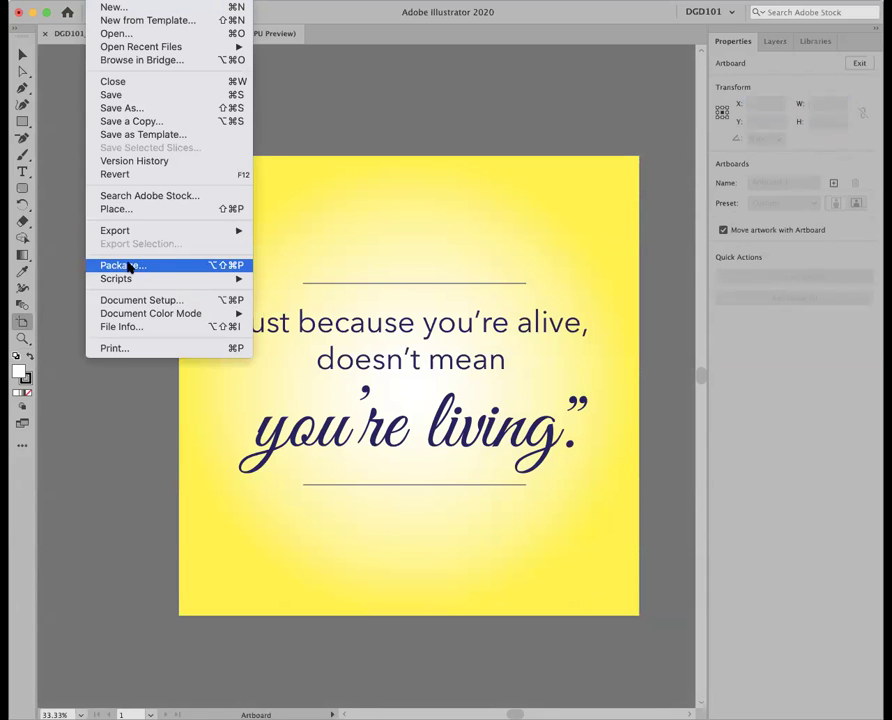
pyautogui.click(131, 300)
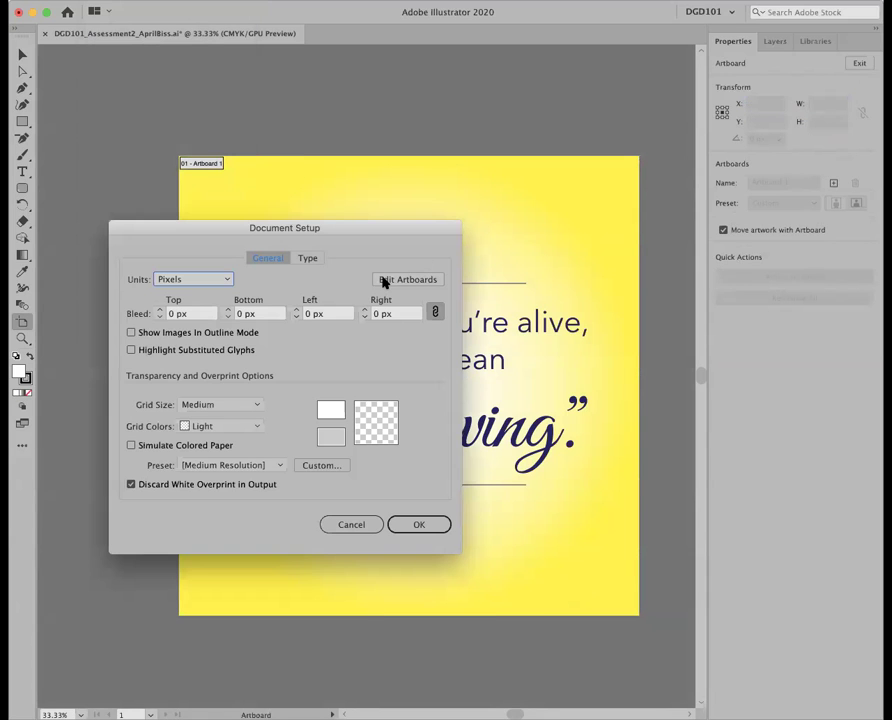
pyautogui.click(226, 280)
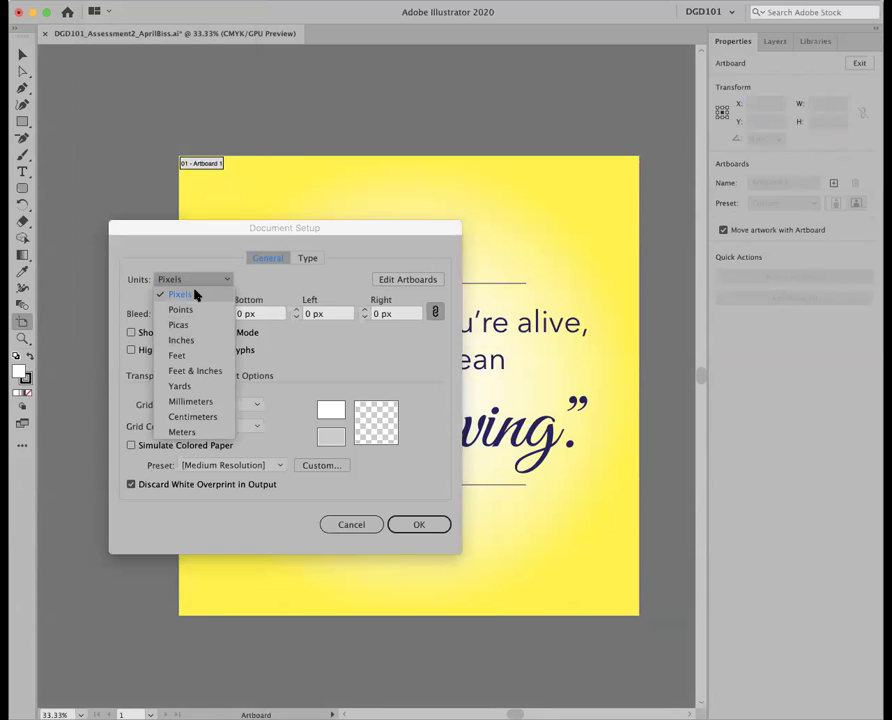
pyautogui.click(194, 294)
pyautogui.click(358, 526)
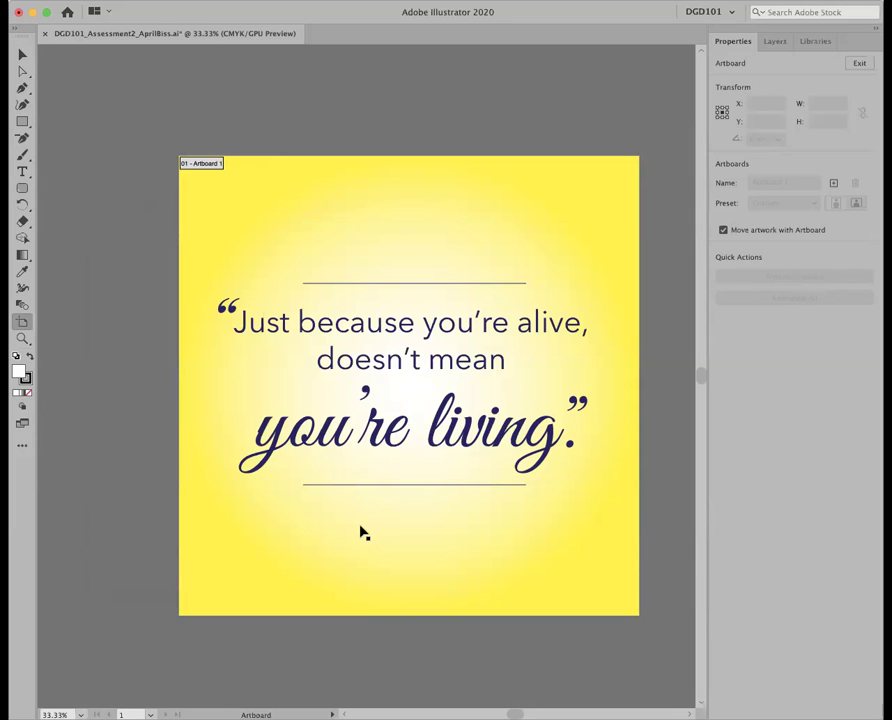
pyautogui.click(230, 190)
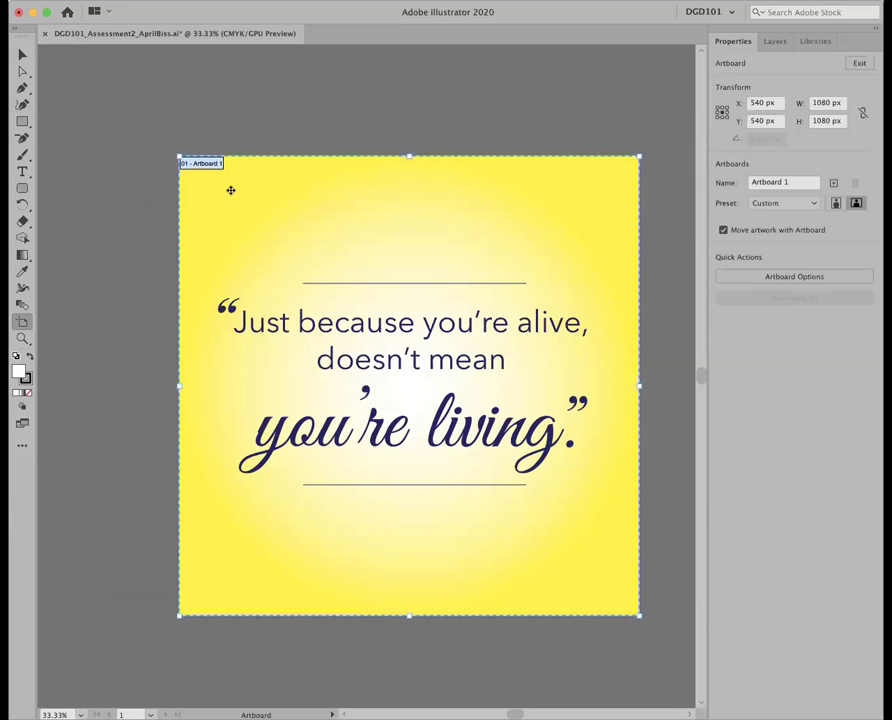
# - Leave artboard editing and delete the yellow gradient background rectangle behind the quote
pyautogui.click(22, 54)
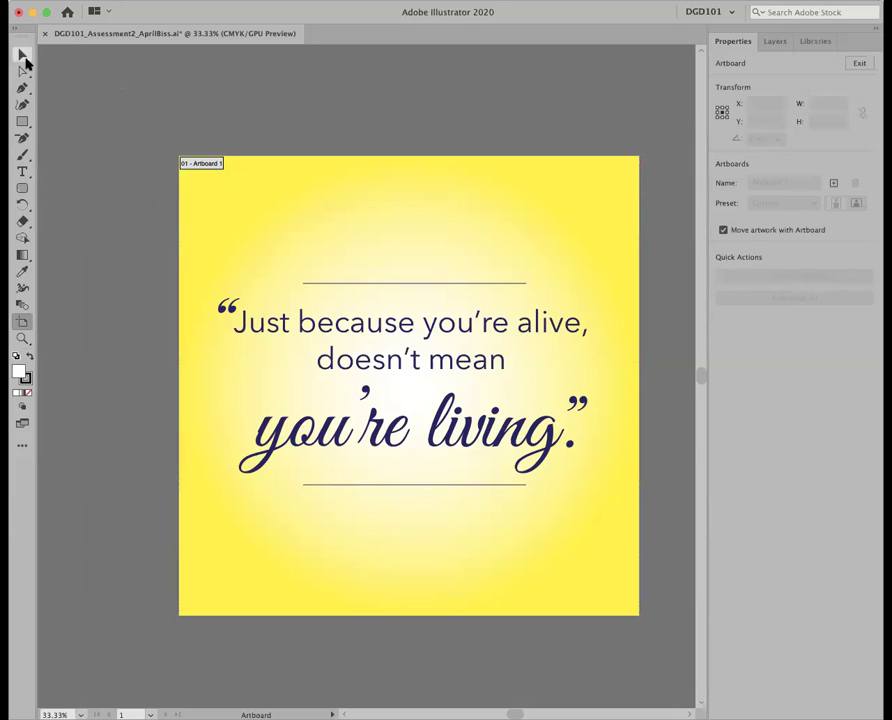
pyautogui.click(293, 190)
pyautogui.press('Delete')
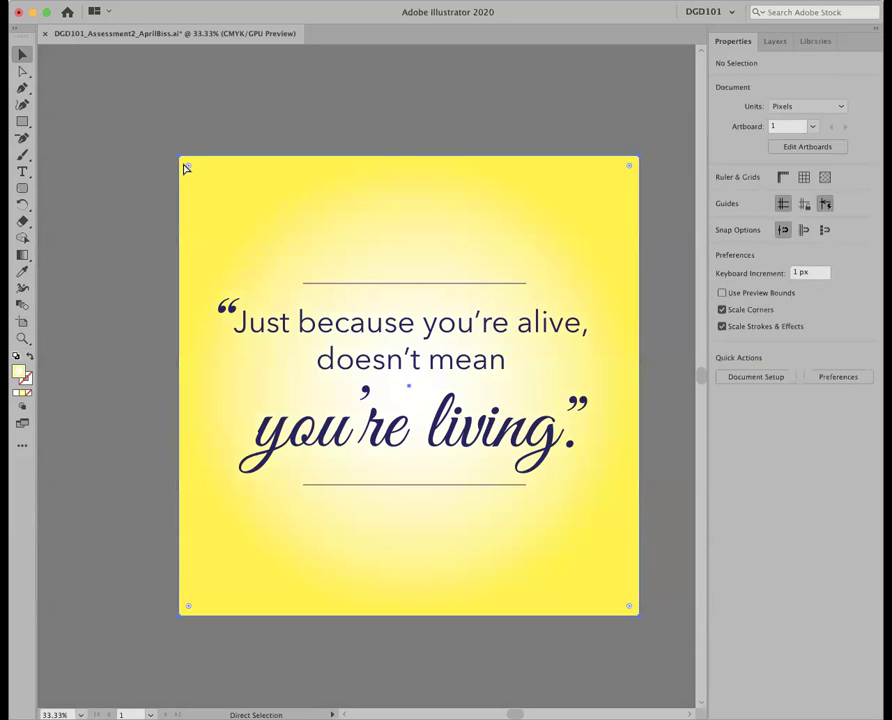
pyautogui.click(186, 170)
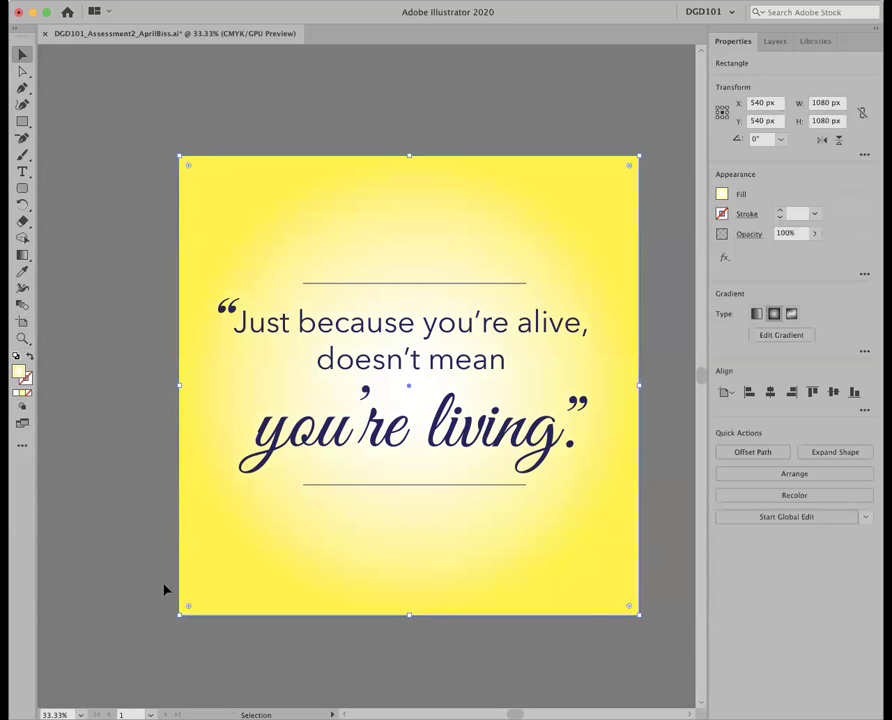
pyautogui.press('Delete')
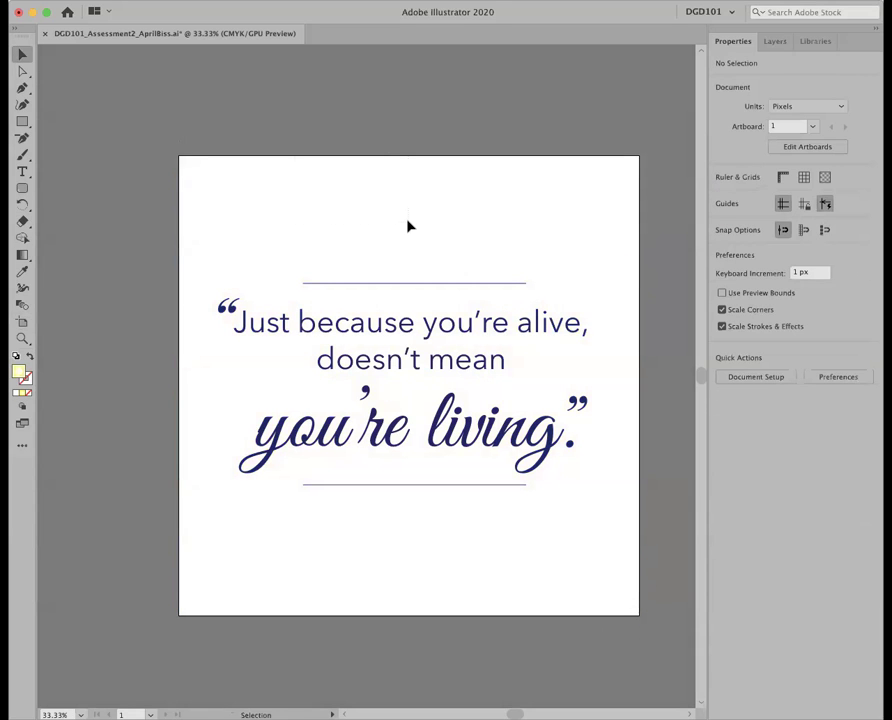
# - Export the artwork to the Desktop in JPEG (jpg) format, leaving Use Artboards off
pyautogui.click(98, 0)
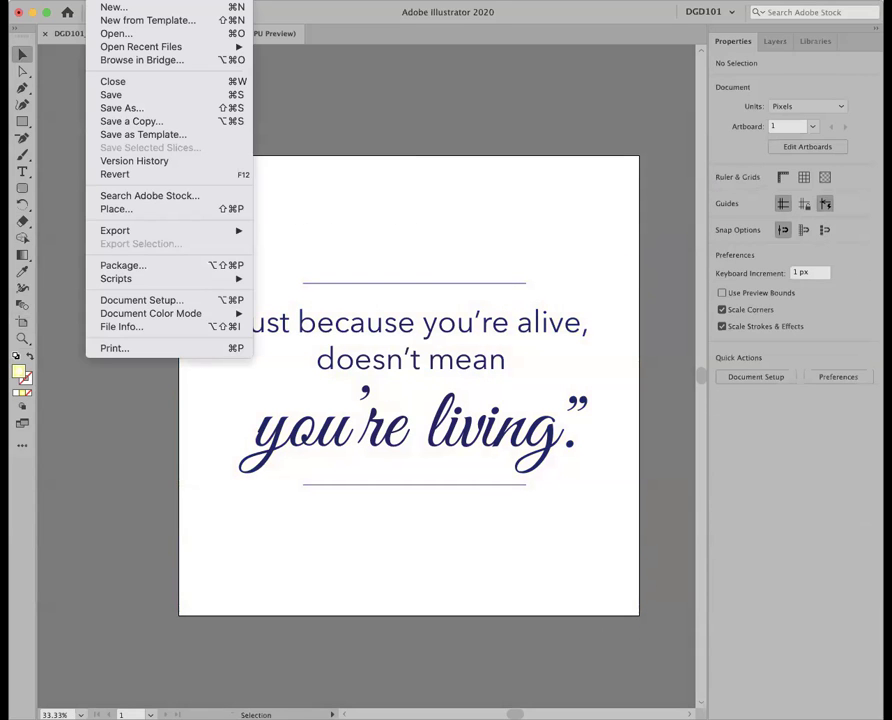
pyautogui.moveTo(114, 230)
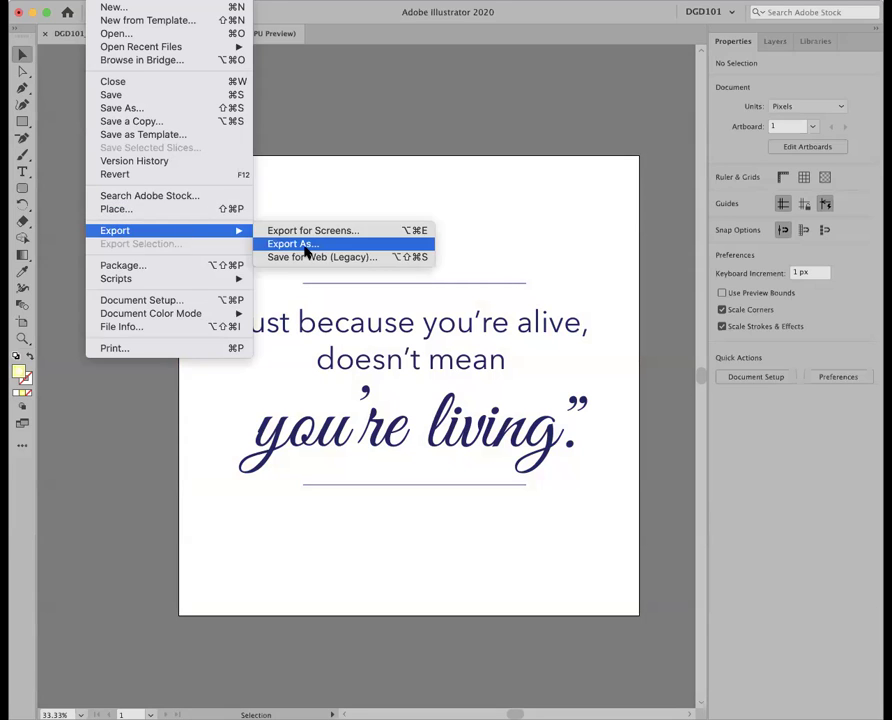
pyautogui.click(305, 246)
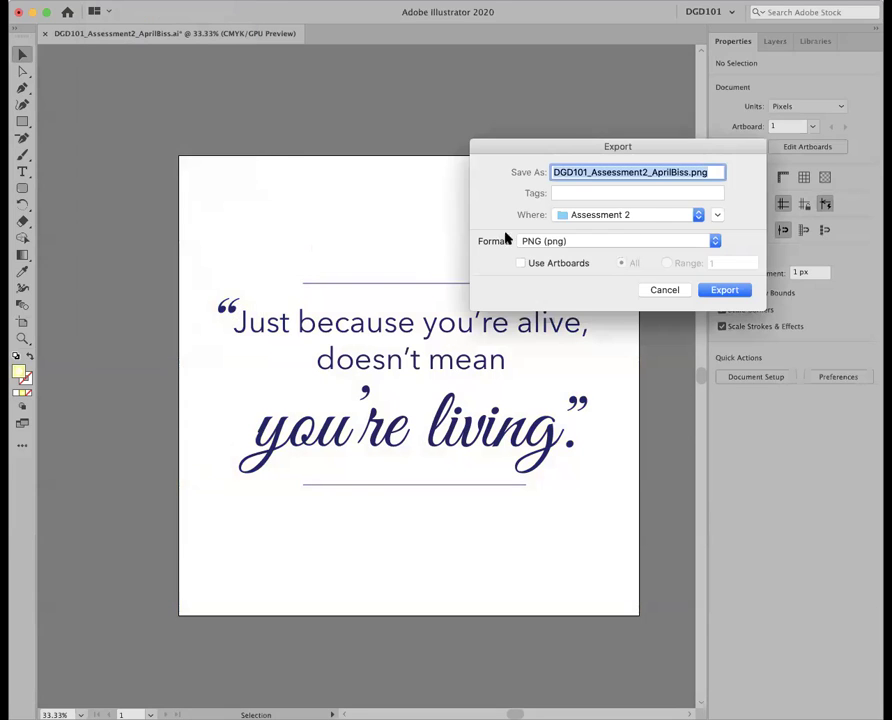
pyautogui.click(592, 242)
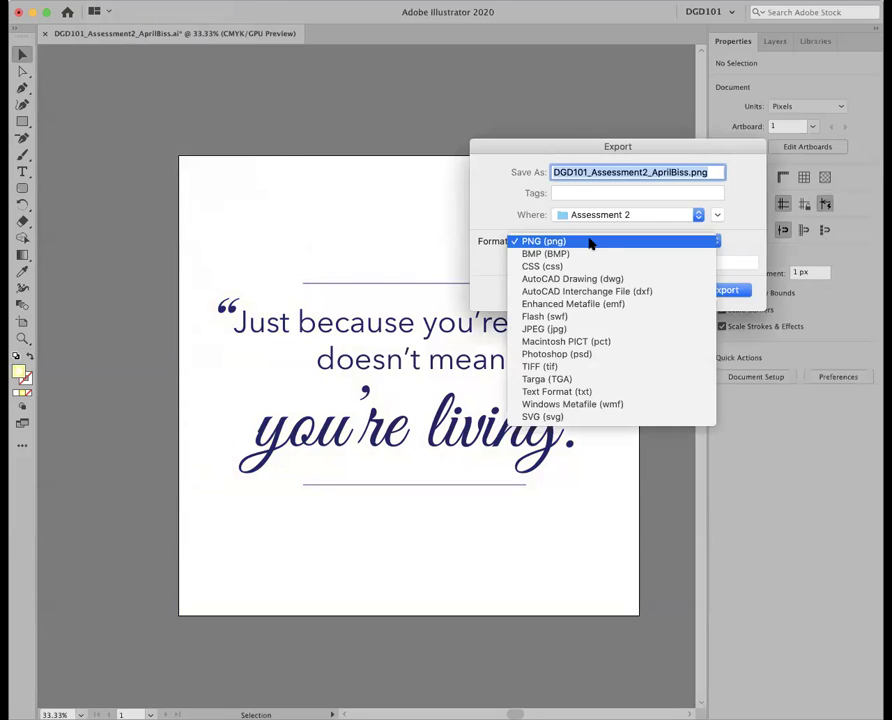
pyautogui.click(591, 329)
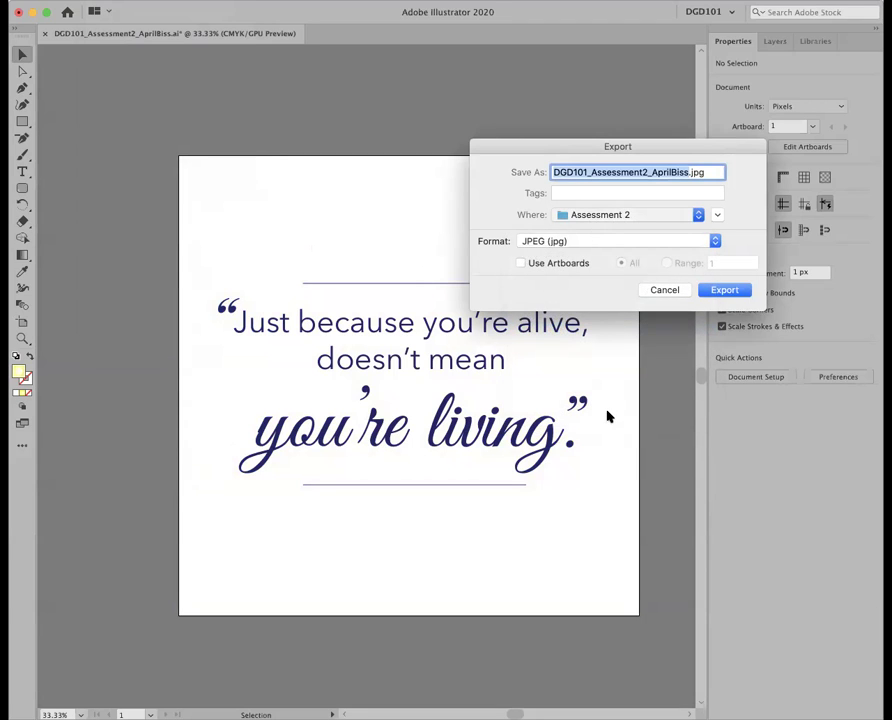
pyautogui.press('super+d')
pyautogui.click(725, 294)
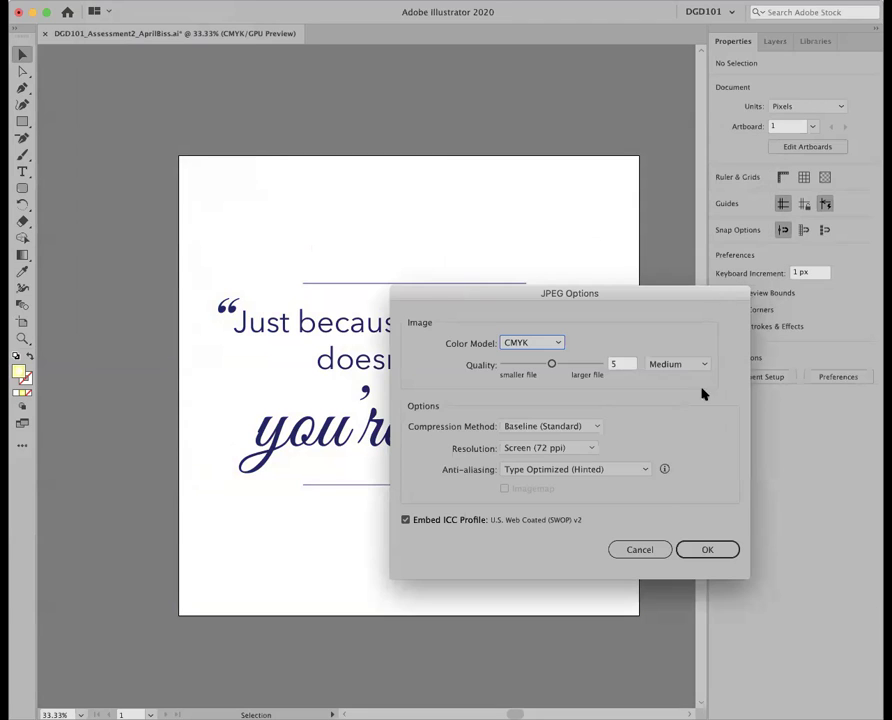
# - Set the JPEG colour model to RGB, keep the resolution at Screen (72 ppi), and complete the export
pyautogui.click(549, 343)
pyautogui.click(541, 358)
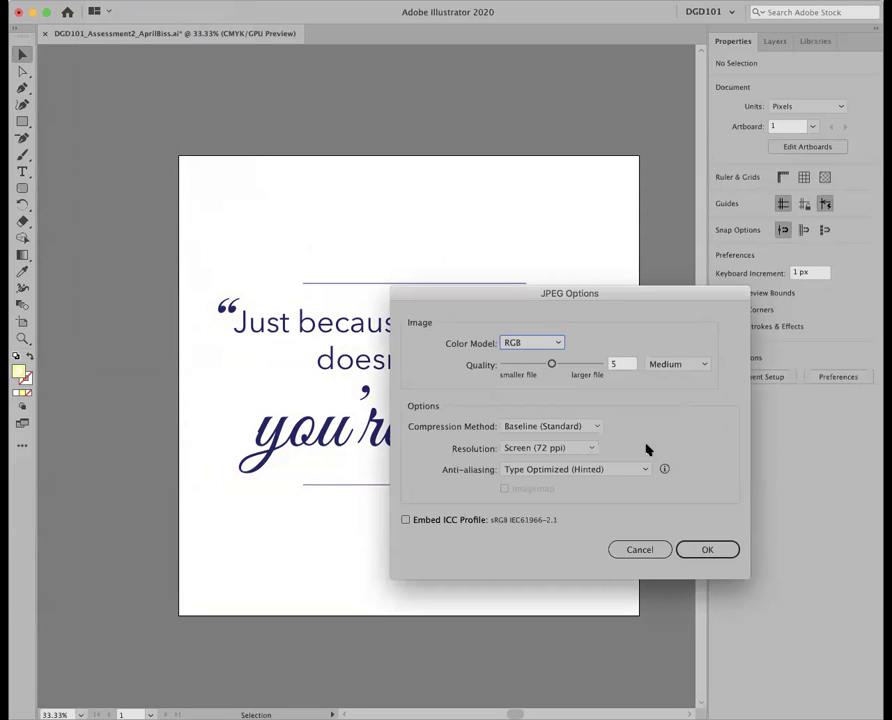
pyautogui.click(580, 452)
pyautogui.click(654, 436)
pyautogui.click(703, 550)
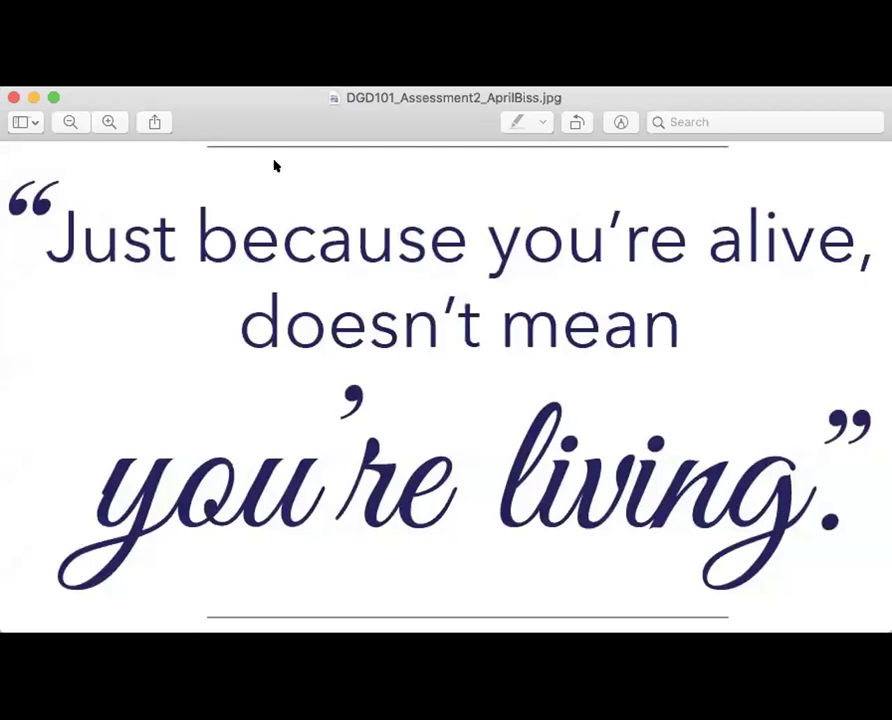
# - Examine the exported JPEG in the image viewer at different zoom levels to check how its edges are cropped
pyautogui.click(69, 122)
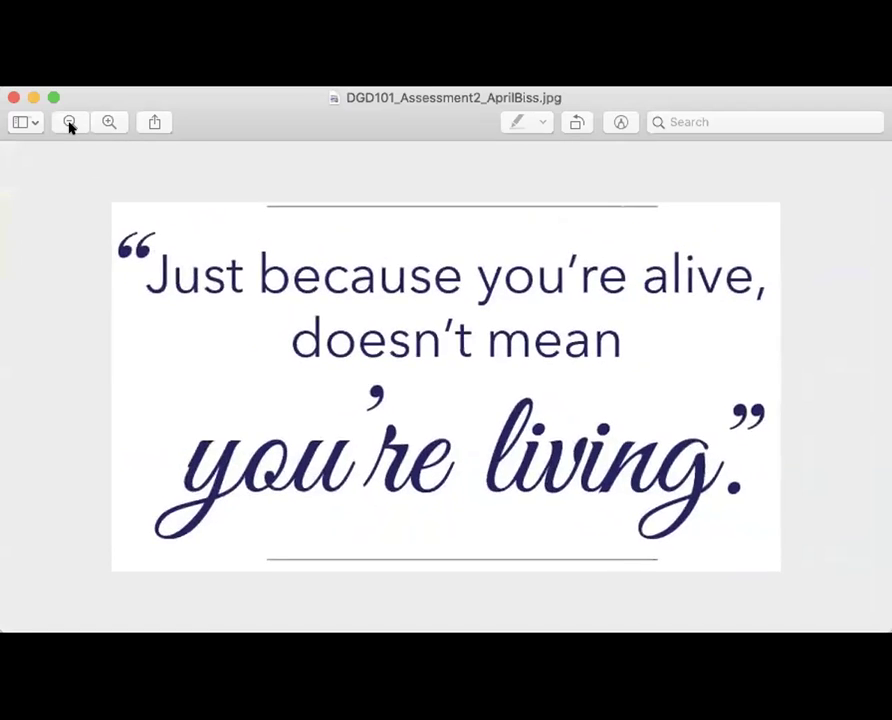
pyautogui.click(69, 122)
pyautogui.click(108, 121)
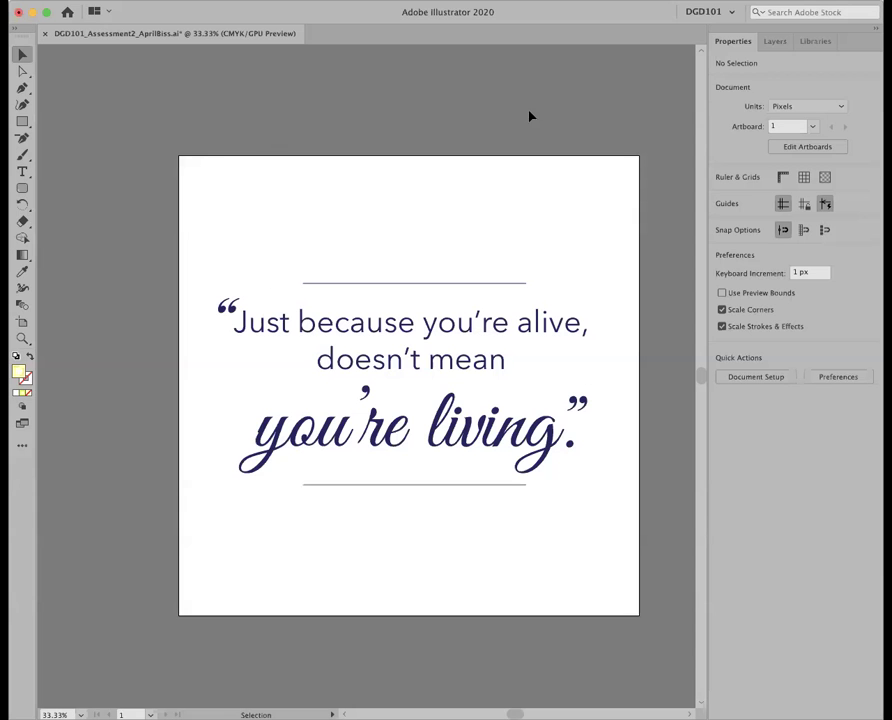
pyautogui.click(23, 121)
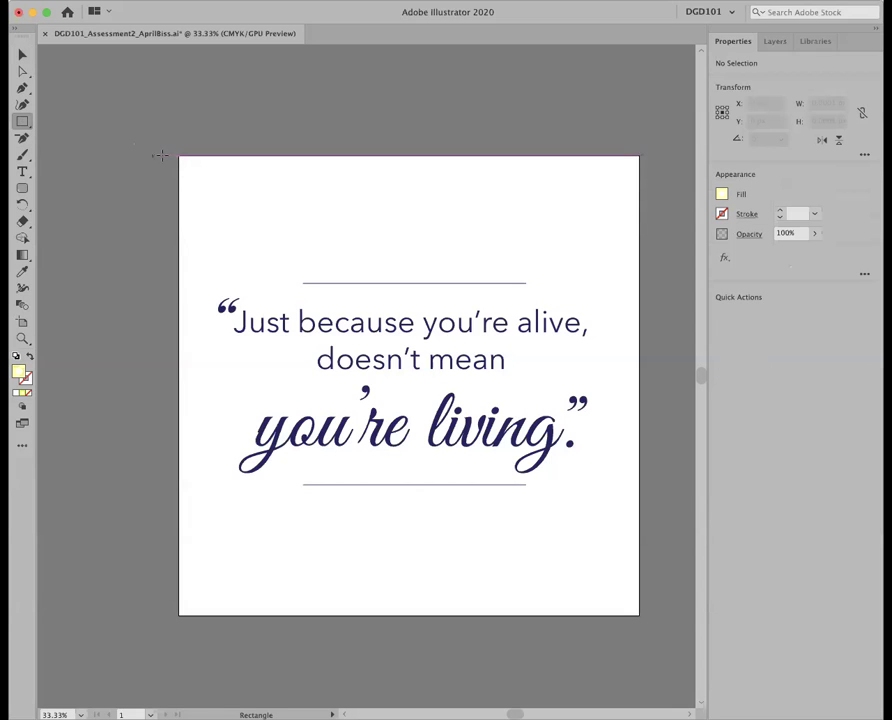
pyautogui.moveTo(179, 155); pyautogui.dragTo(638, 615)
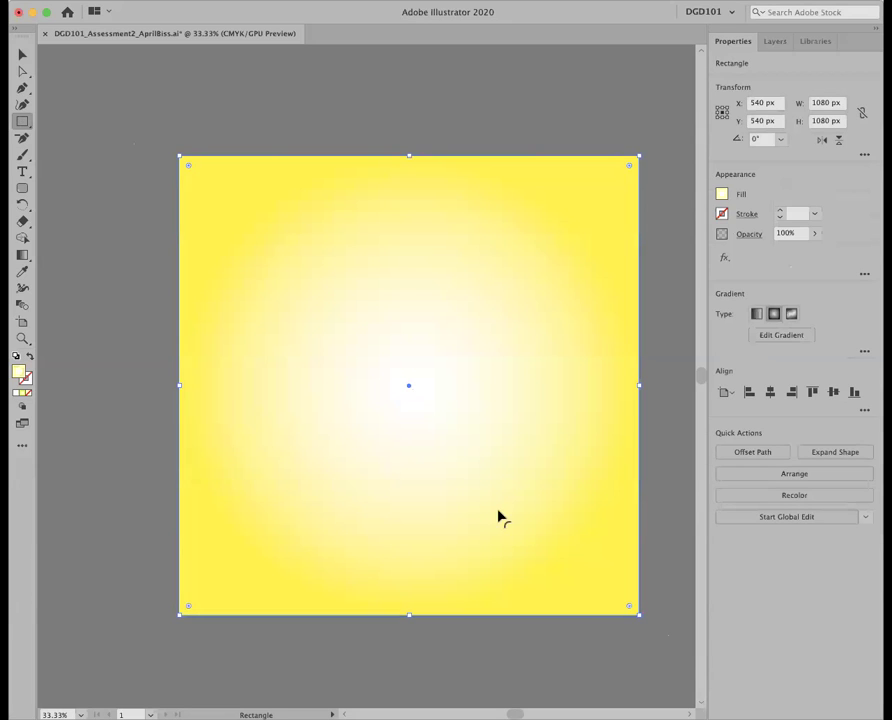
pyautogui.press('super+z')
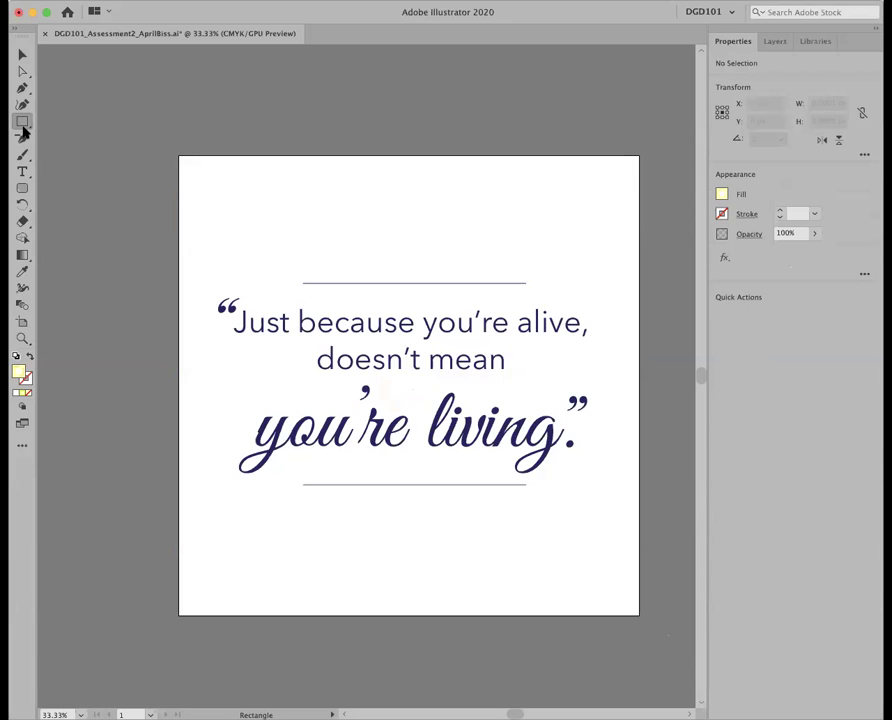
# - Create a 1080 × 1080 px rectangle, swap its fill and stroke, and fill it with white (FFFFFF)
pyautogui.click(239, 192)
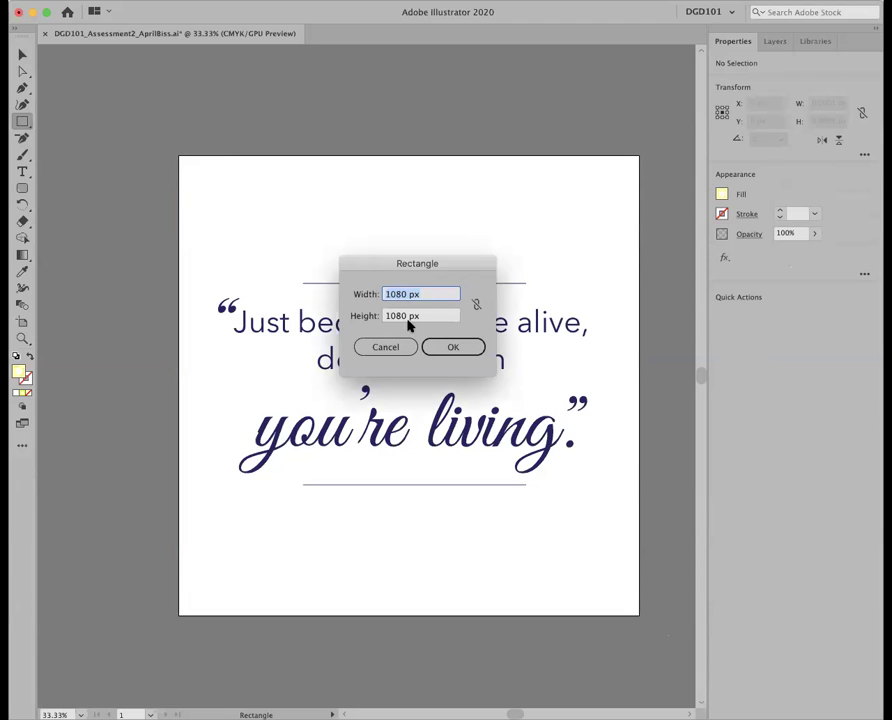
pyautogui.click(452, 347)
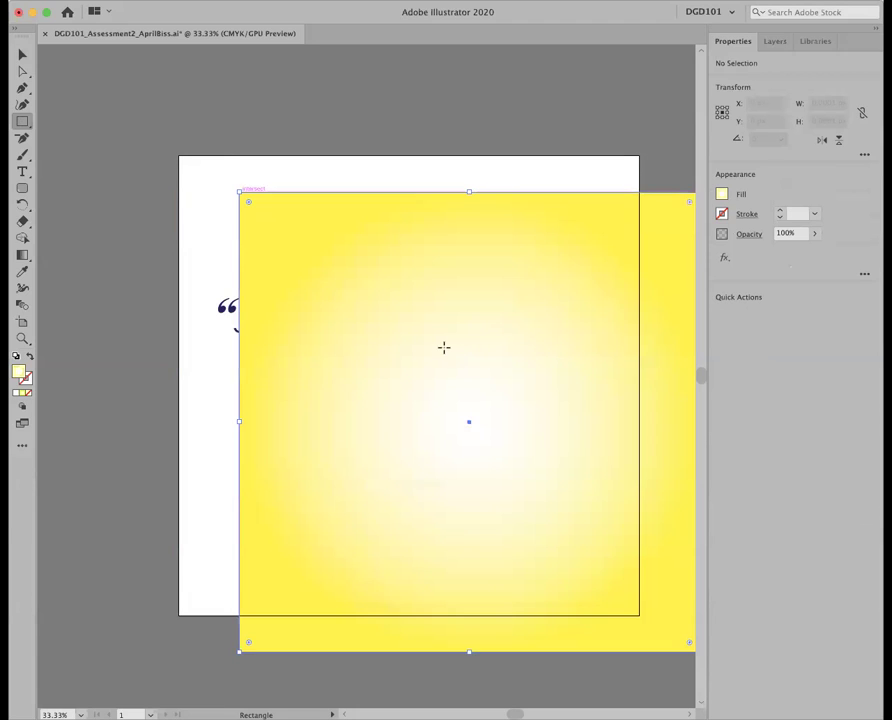
pyautogui.click(30, 357)
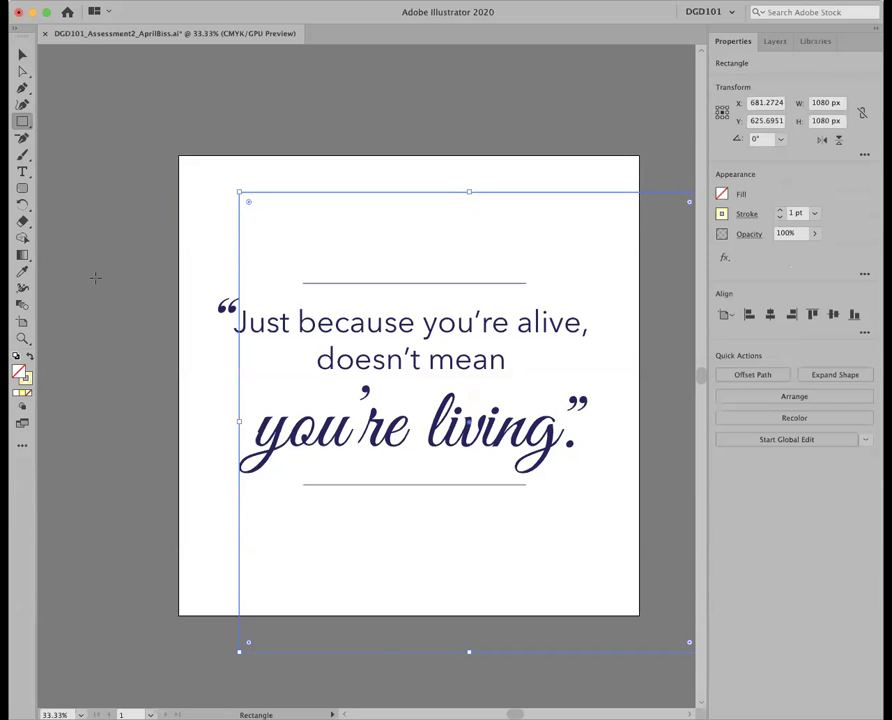
pyautogui.doubleClick(18, 370)
pyautogui.moveTo(292, 470); pyautogui.dragTo(227, 415)
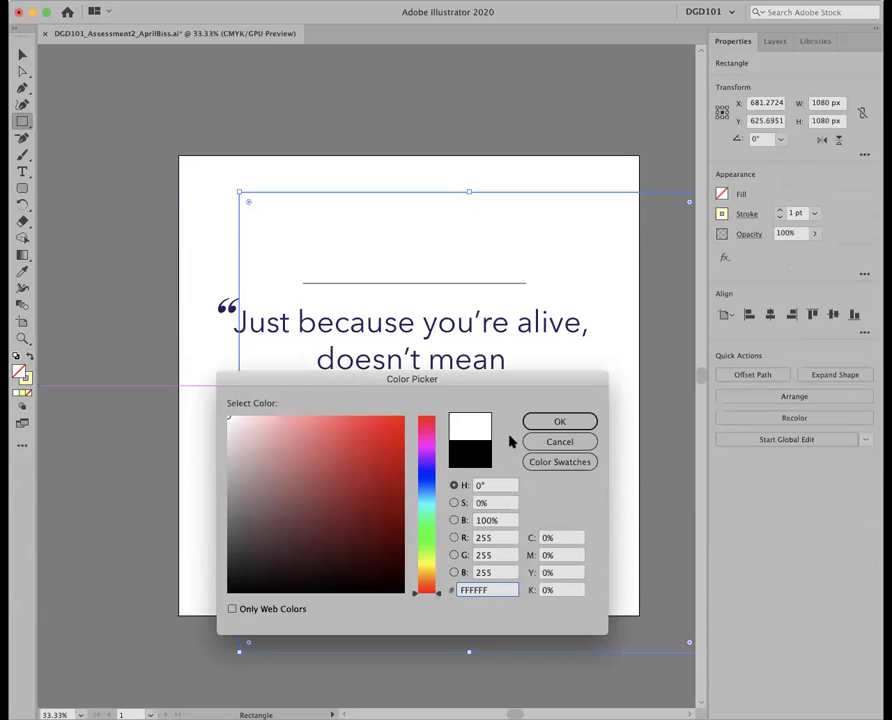
pyautogui.click(560, 421)
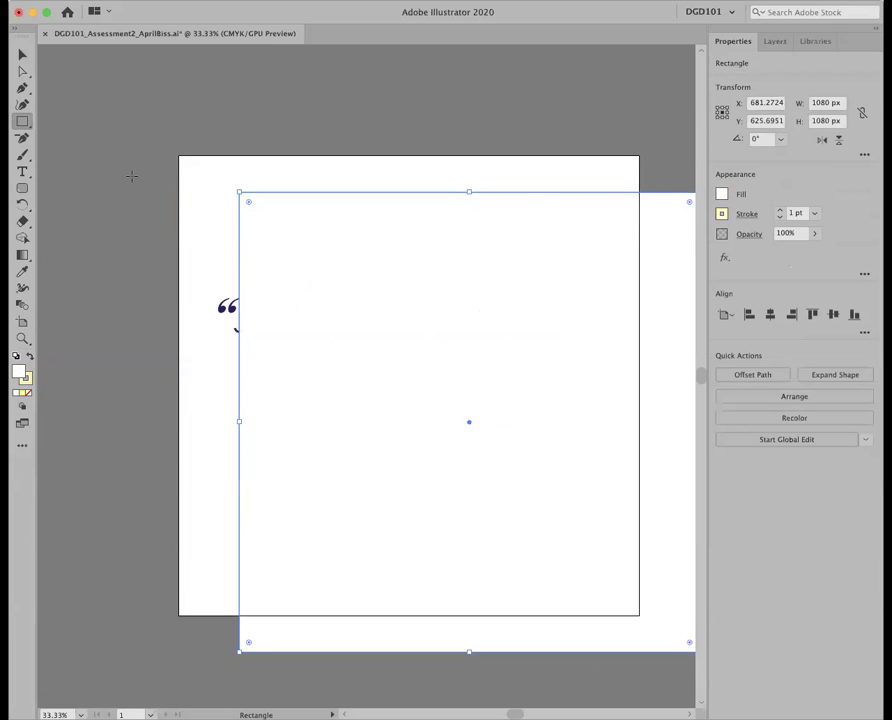
# - Try to change the white rectangle's yellow gradient stroke to another colour
pyautogui.doubleClick(27, 381)
pyautogui.click(265, 482)
pyautogui.moveTo(265, 482); pyautogui.dragTo(229, 591)
pyautogui.click(560, 421)
# - Move the white rectangle onto the artboard so their edges line up, and nudge it slightly to the left
pyautogui.click(25, 56)
pyautogui.moveTo(319, 252); pyautogui.dragTo(272, 224)
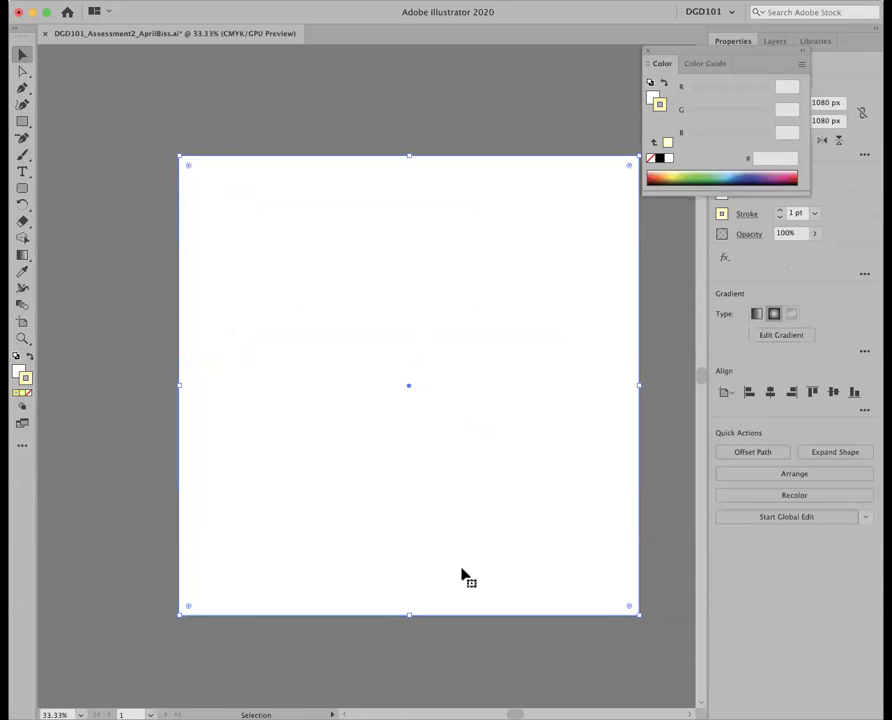
pyautogui.hotkey('shift', 'Left')
pyautogui.hotkey('shift', 'Left')
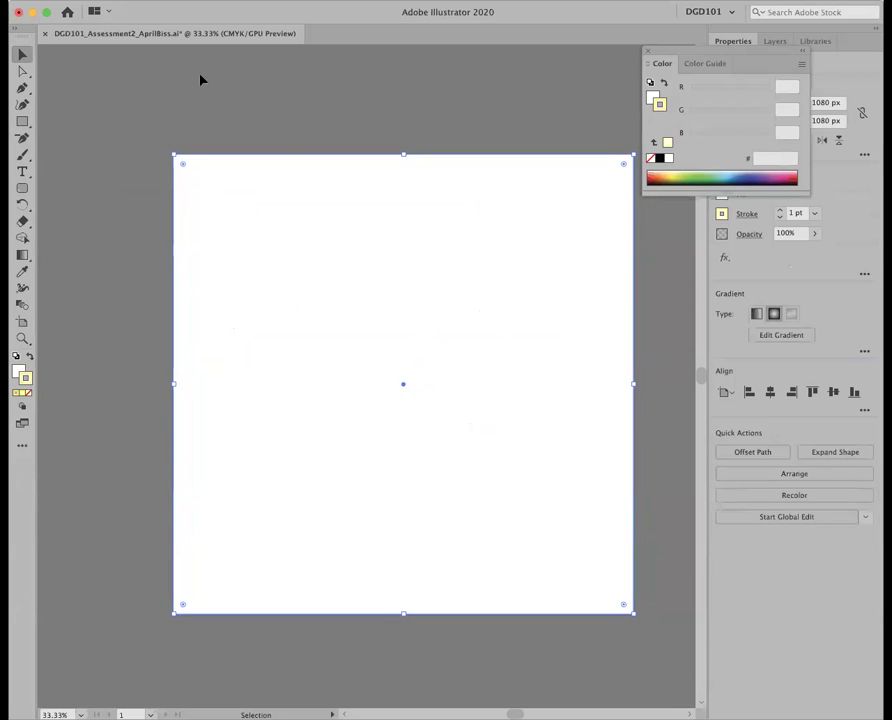
# - Send the white 1080 × 1080 px rectangle to the back, behind the quote artwork, and deselect it
pyautogui.click(155, 2)
pyautogui.moveTo(180, 20)
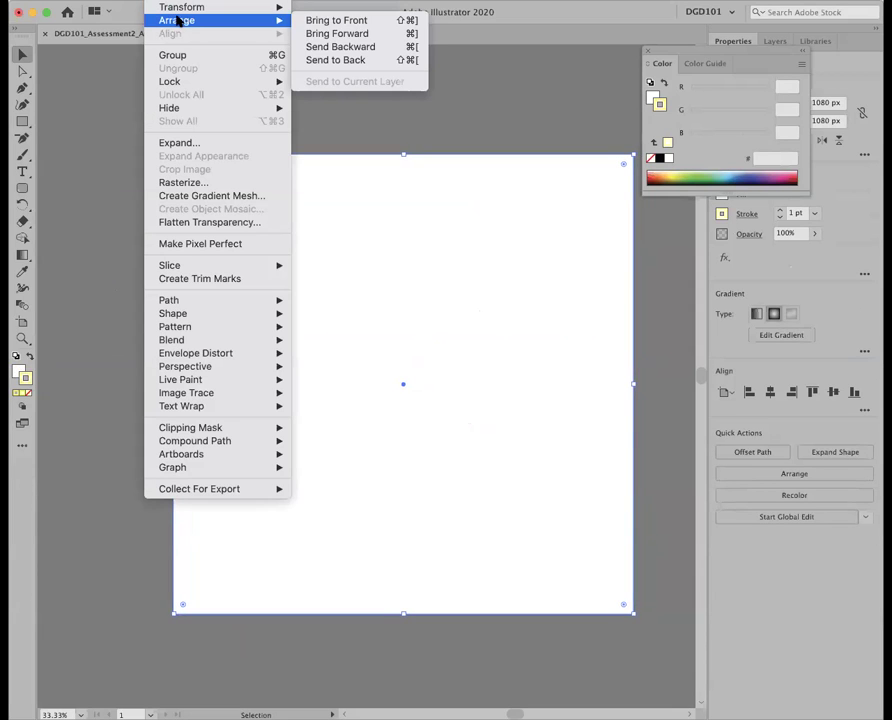
pyautogui.click(330, 61)
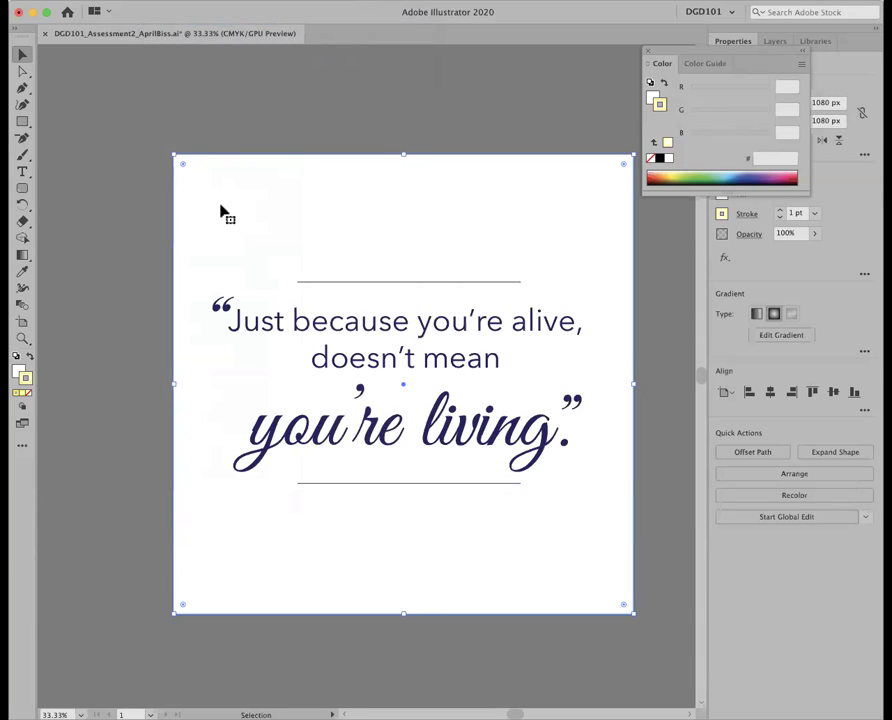
pyautogui.click(333, 137)
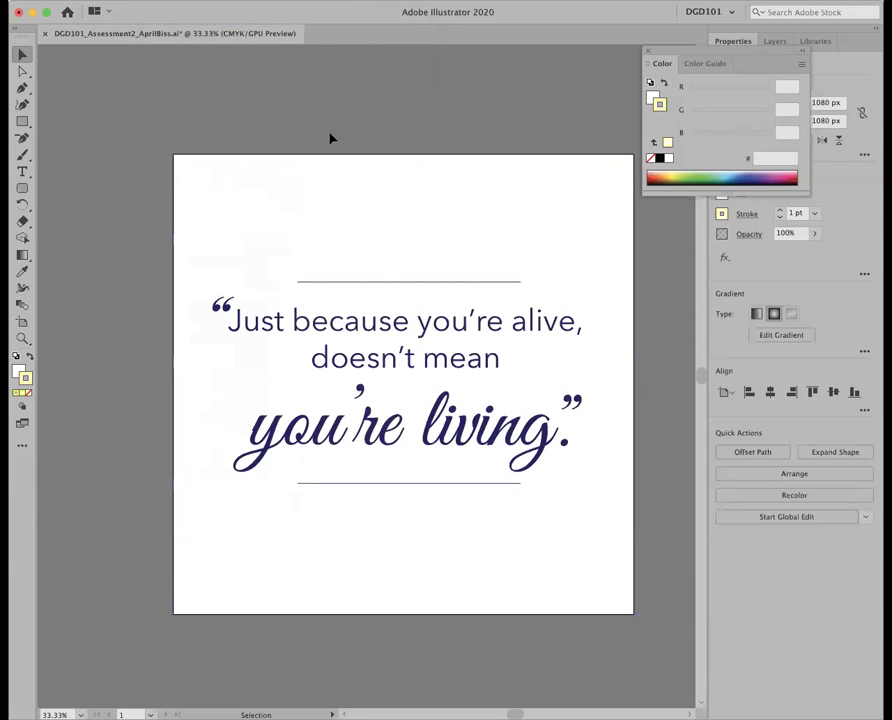
# - Export the artwork in JPEG format to the Desktop, replacing the existing file of the same name
pyautogui.click(100, 2)
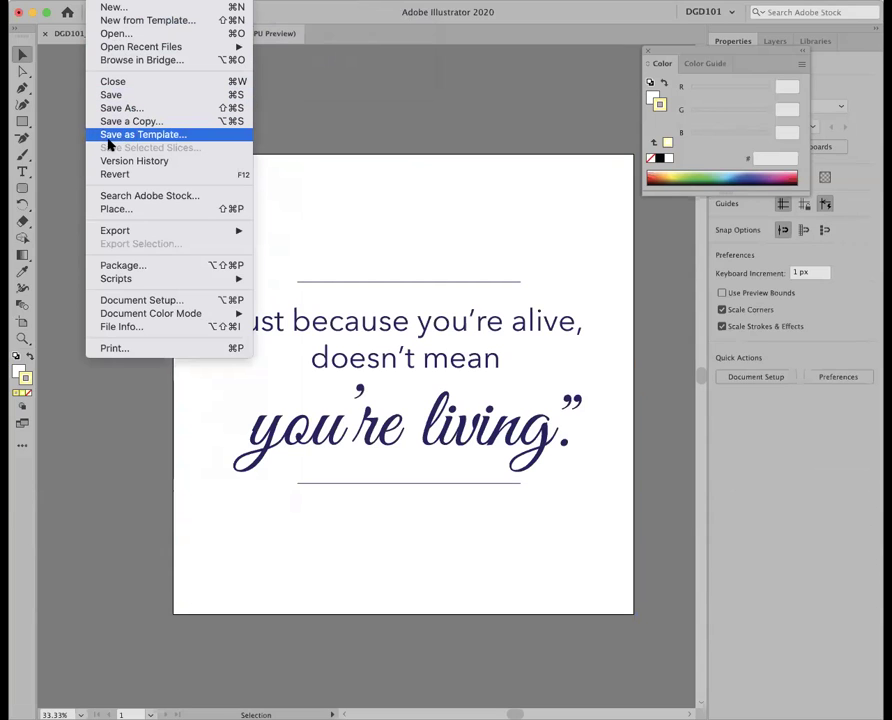
pyautogui.moveTo(123, 232)
pyautogui.click(294, 244)
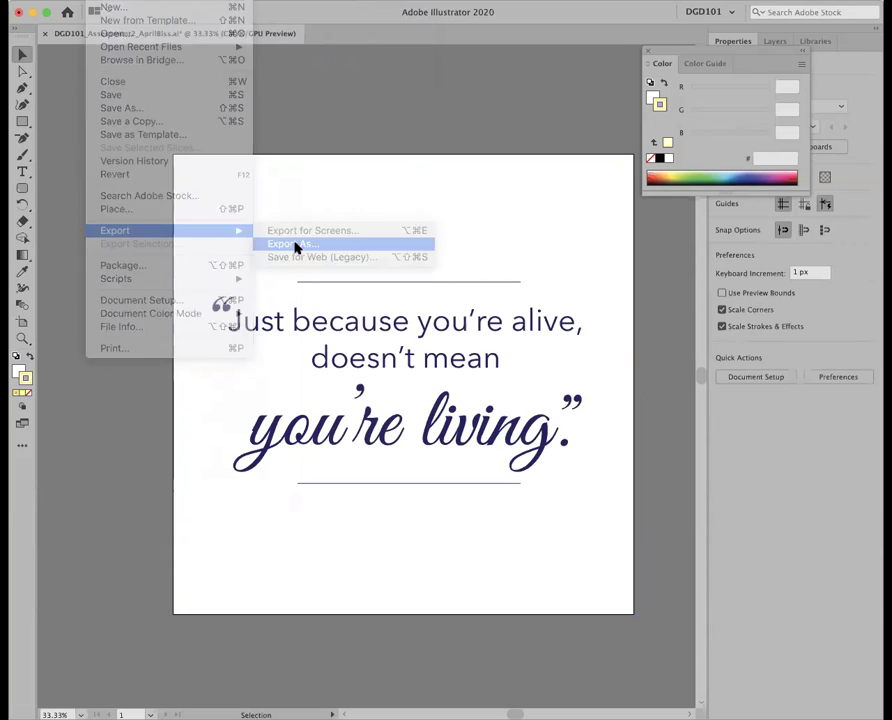
pyautogui.click(555, 248)
pyautogui.click(554, 328)
pyautogui.click(724, 292)
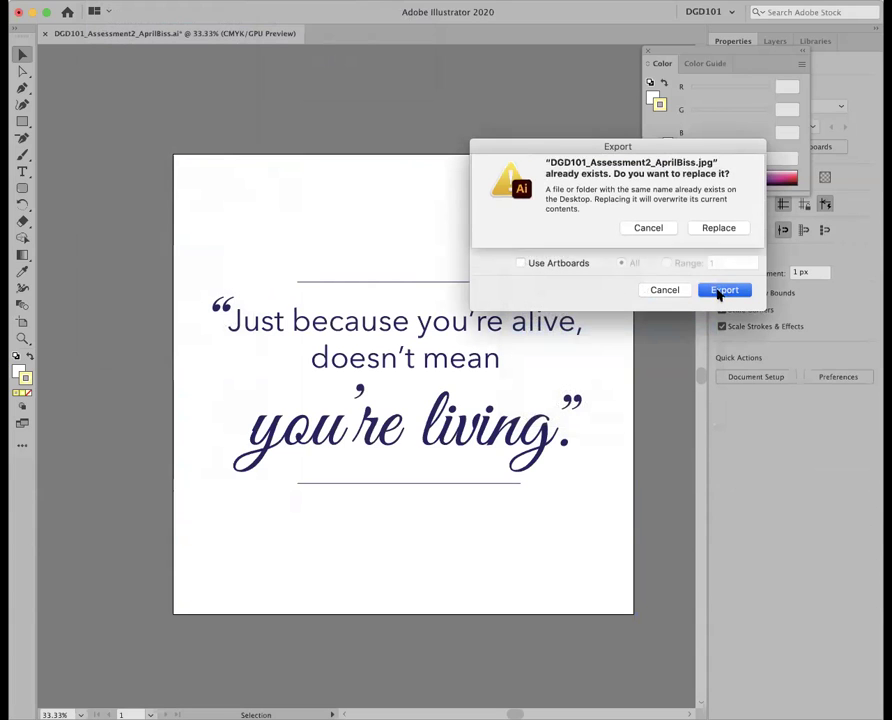
pyautogui.click(709, 240)
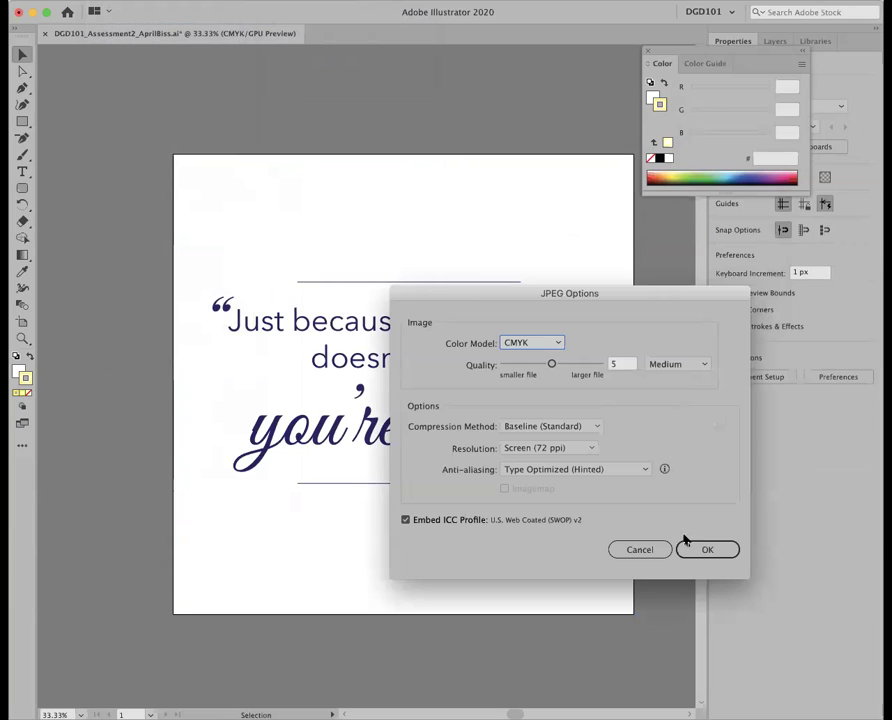
# - Set the JPEG's color model to RGB and confirm the export options
pyautogui.click(522, 340)
pyautogui.click(526, 361)
pyautogui.click(704, 551)
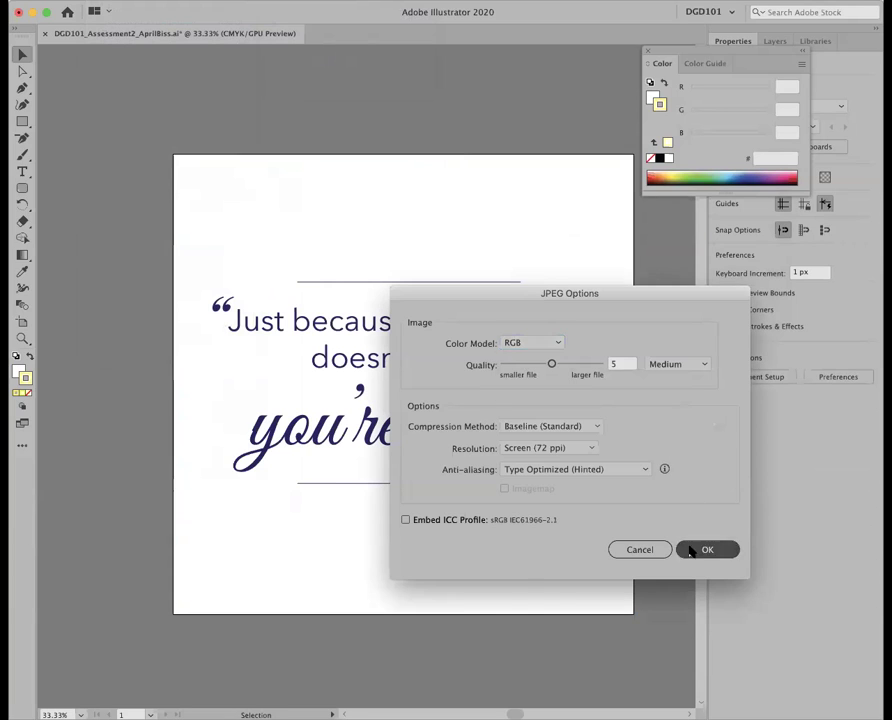